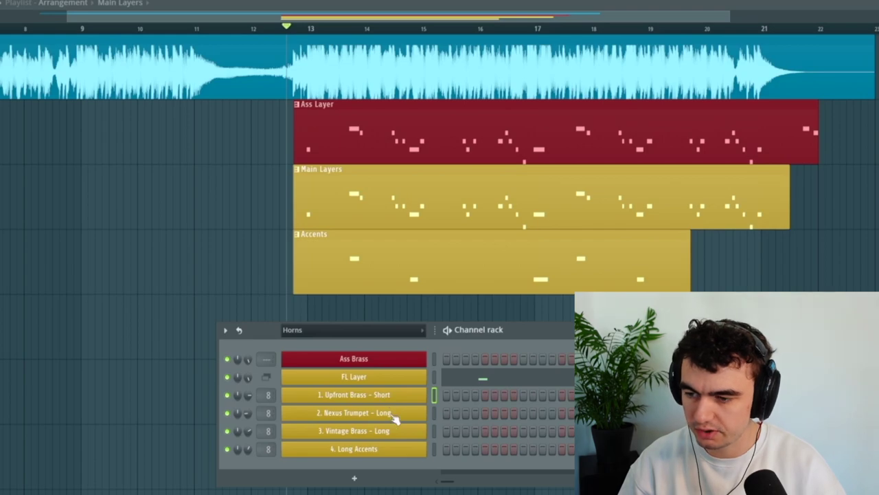
- Leave the Nexus Trumpet layer and open Kontakt for the 1. Upfront Brass - Short channel
{"action": "left_click", "coordinate": [396, 419]}
{"action": "left_click", "coordinate": [616, 33]}
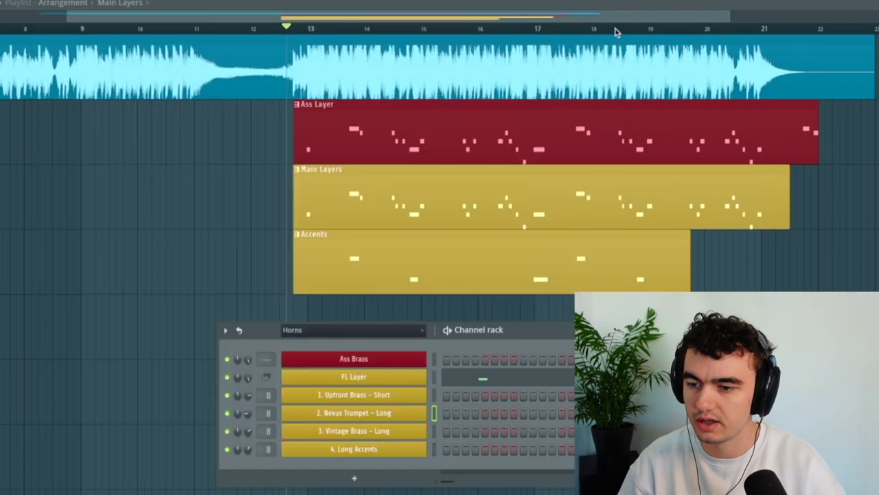
{"action": "left_click", "coordinate": [369, 395]}
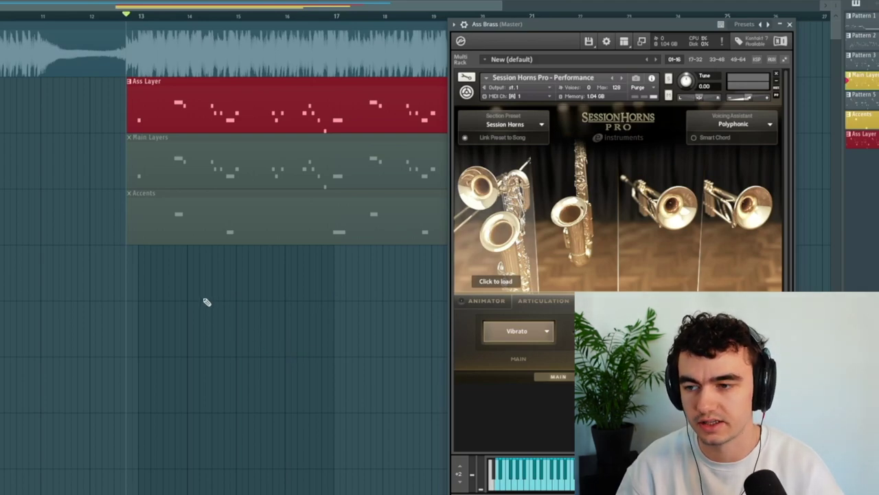
- Play back the Ass Layer pattern by itself
{"action": "key", "text": "space"}
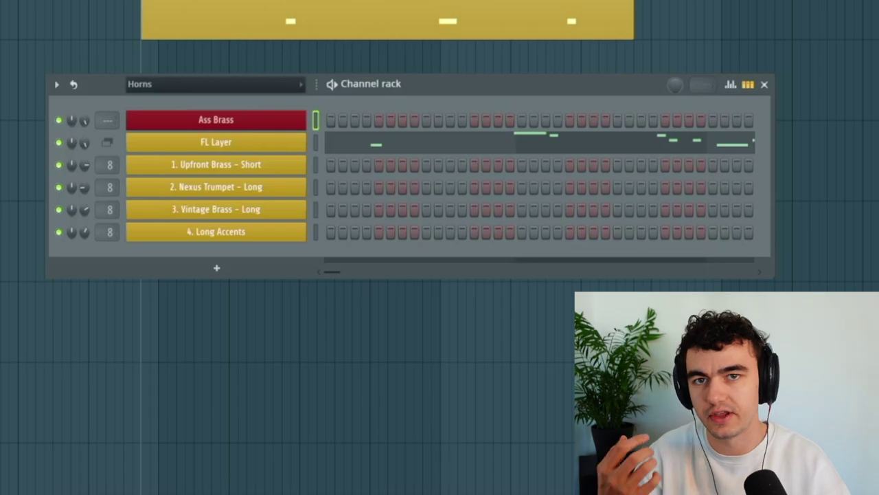
- Mute Nexus Trumpet, Vintage Brass and Long Accents, then open Upfront Brass's Session Horns Pro
{"action": "left_click_drag", "start_coordinate": [58, 187], "coordinate": [59, 232]}
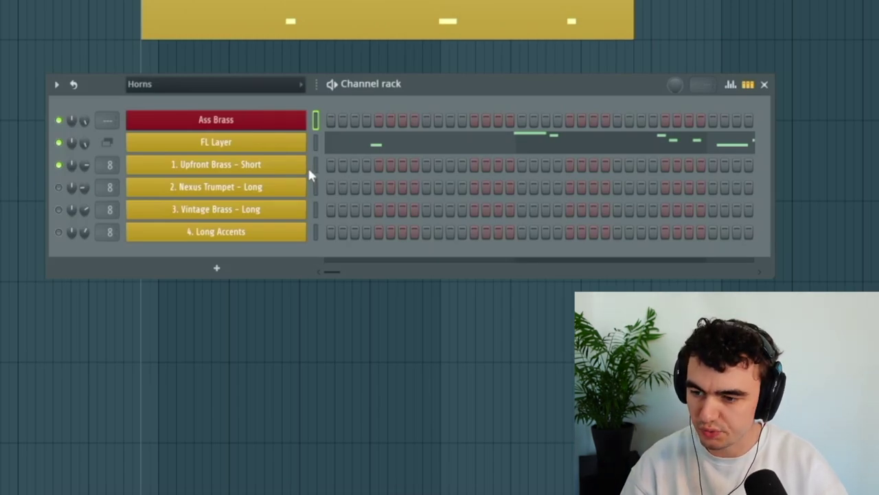
{"action": "left_click", "coordinate": [314, 165]}
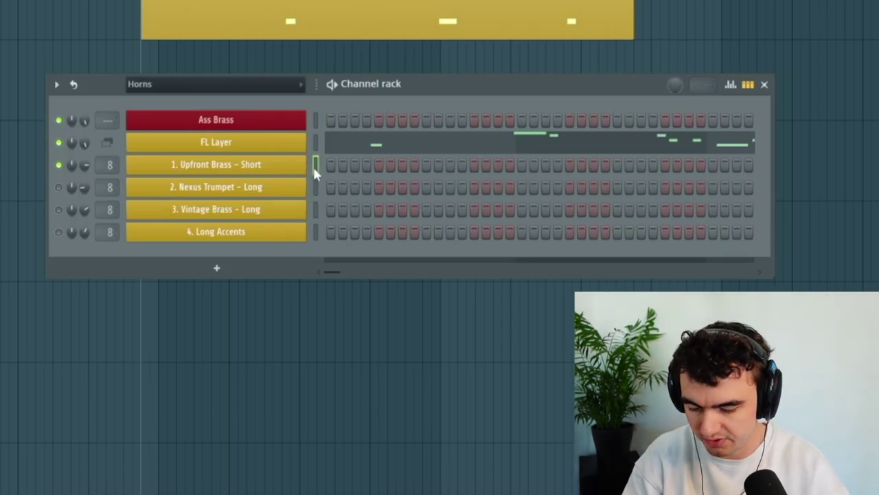
{"action": "left_click", "coordinate": [315, 165]}
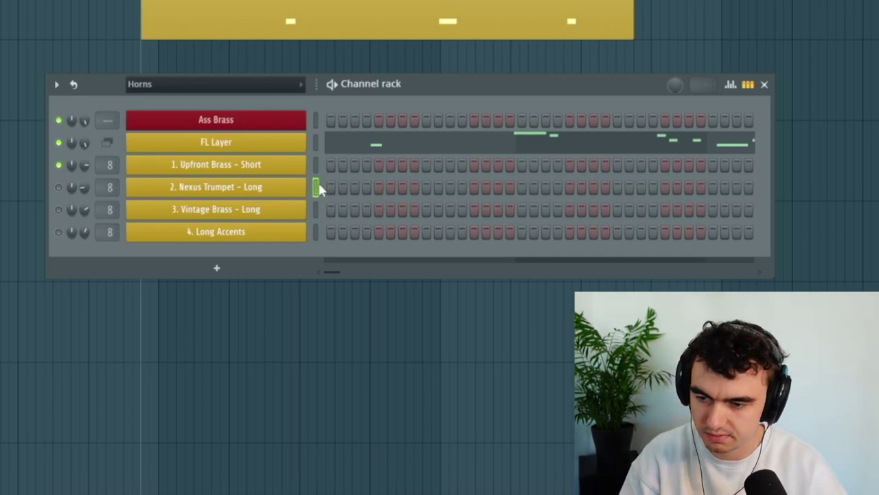
{"action": "left_click", "coordinate": [316, 186]}
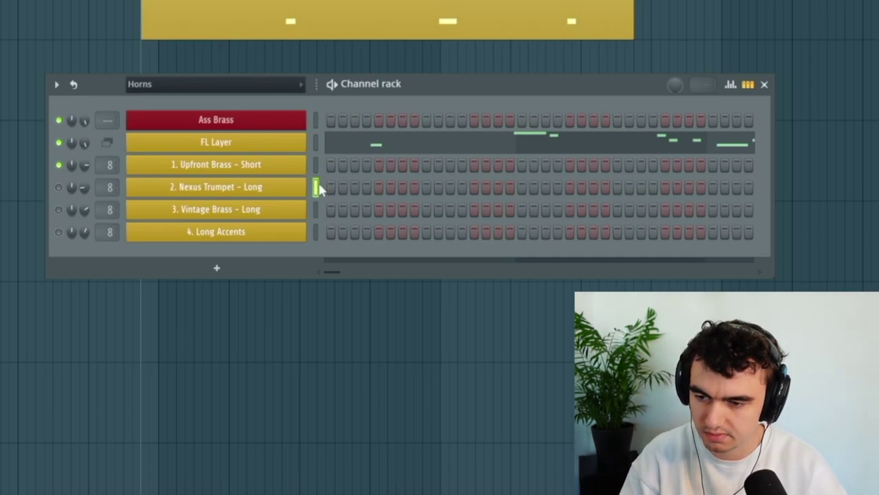
{"action": "left_click", "coordinate": [316, 234]}
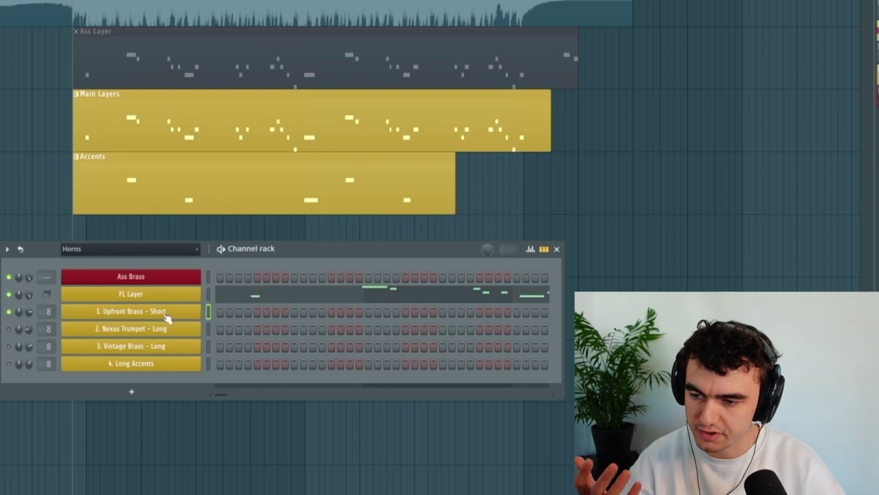
{"action": "left_click", "coordinate": [289, 165]}
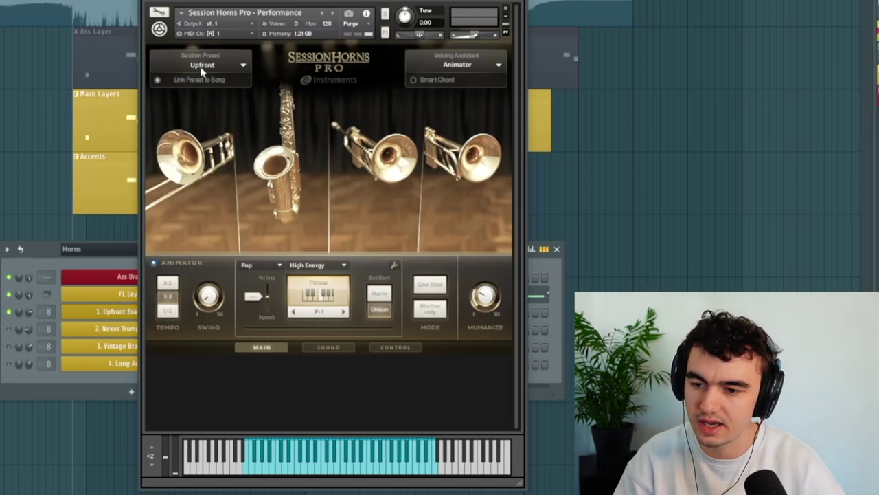
{"action": "left_click", "coordinate": [175, 264]}
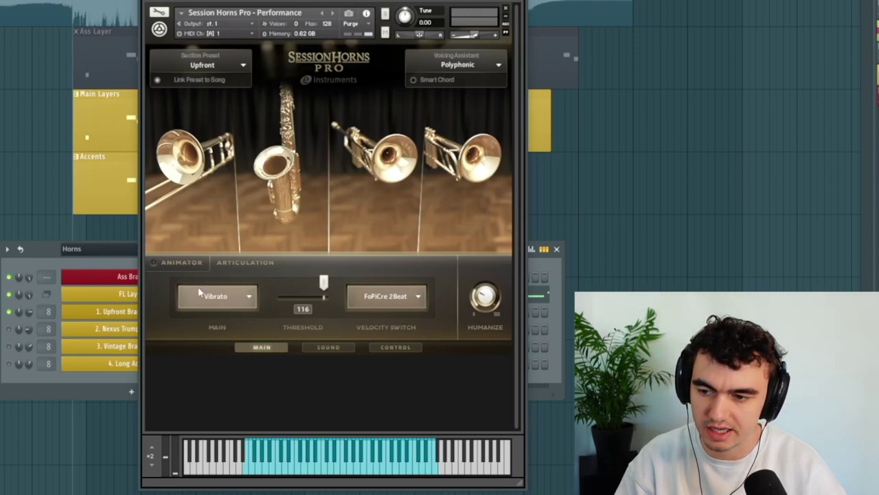
{"action": "left_click", "coordinate": [154, 264]}
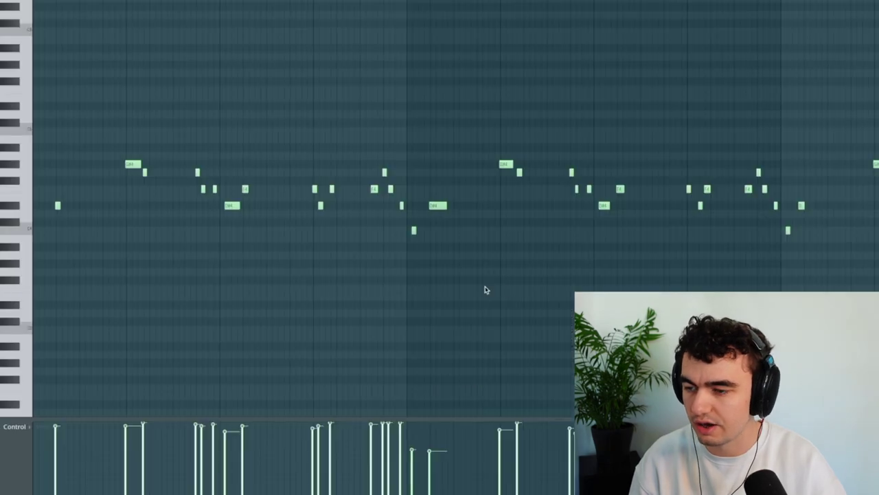
- Zoom in on the brass melody in the piano roll and play the notes
{"action": "scroll", "coordinate": [55, 228], "scroll_direction": "down", "scroll_amount": 2}
{"action": "scroll", "coordinate": [55, 227], "scroll_direction": "up", "scroll_amount": 4}
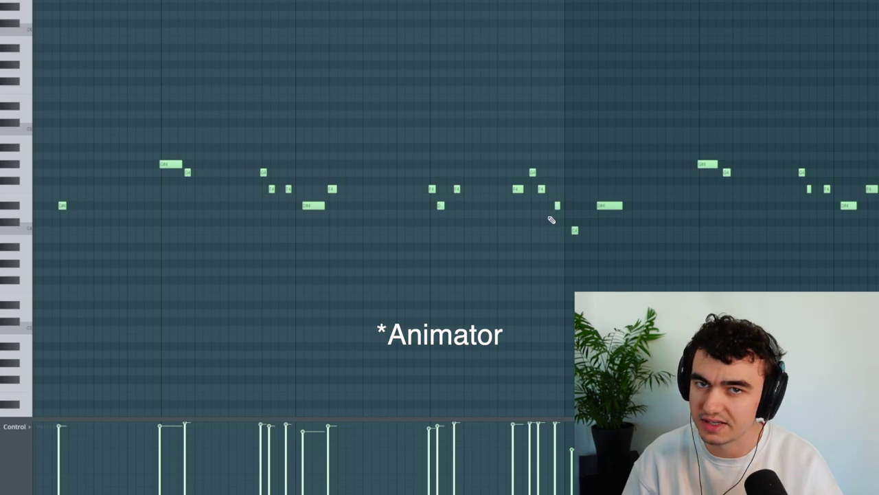
{"action": "key", "text": "space"}
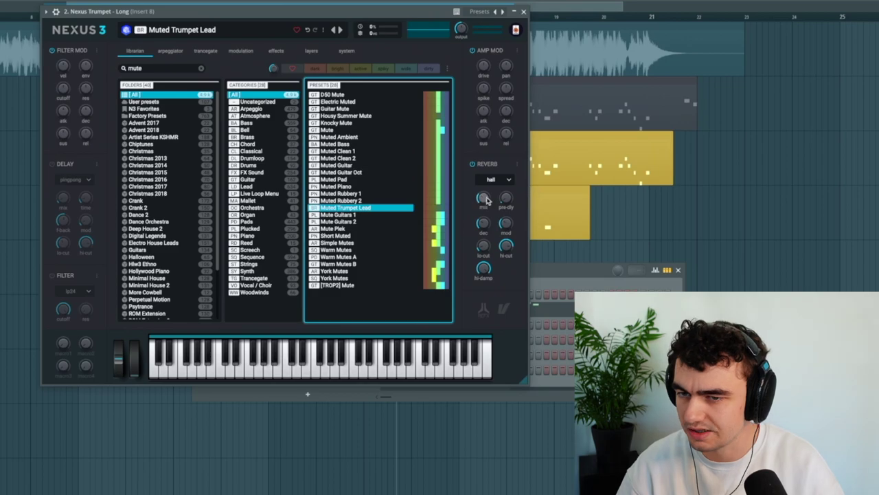
- Close Nexus 3, preview the layers, and open Session Horns Pro for 3. Vintage Brass - Long
{"action": "left_click", "coordinate": [523, 11]}
{"action": "key", "text": "space"}
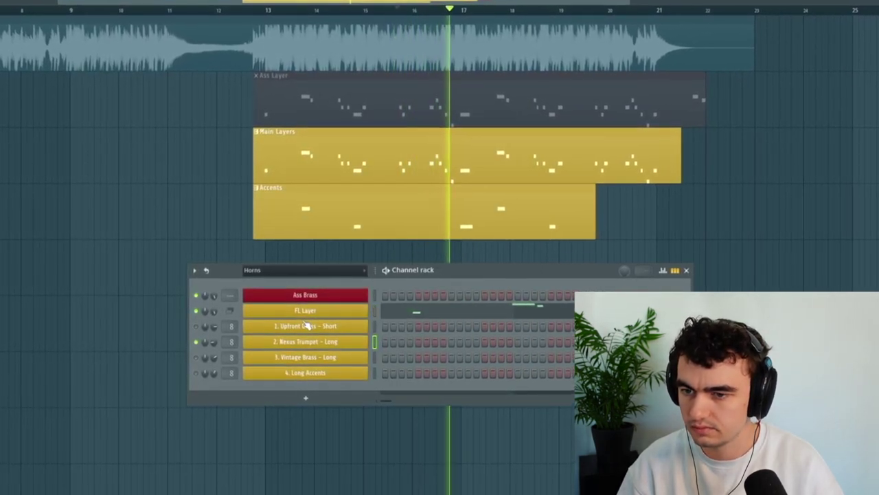
{"action": "key", "text": "space"}
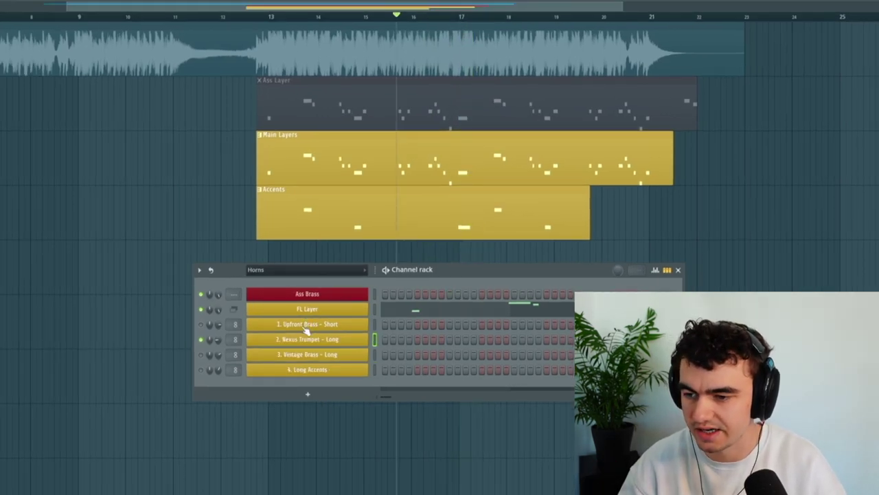
{"action": "left_click", "coordinate": [303, 354]}
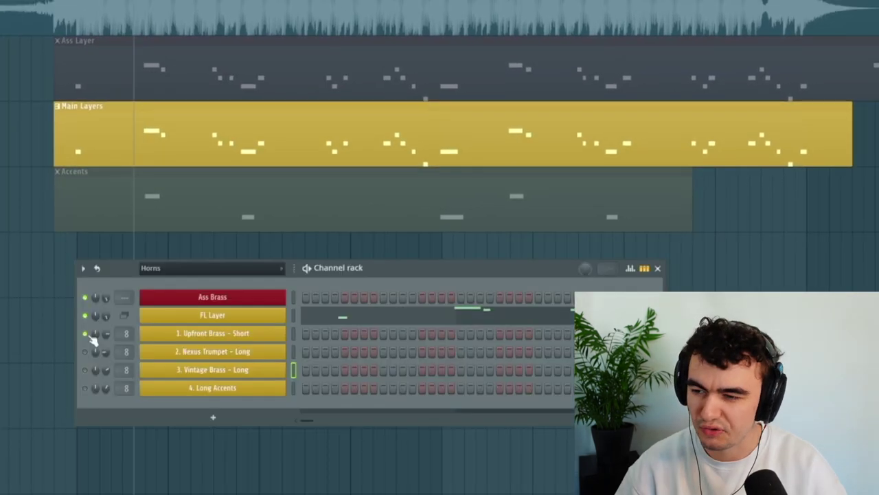
- Enable 3. Vintage Brass - Long and play it alongside 1. Upfront Brass - Short
{"action": "key", "text": "space"}
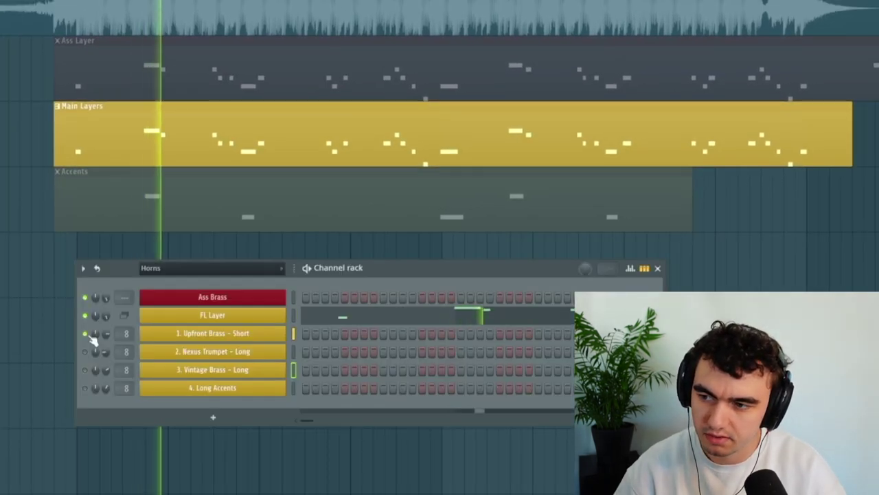
{"action": "key", "text": "space"}
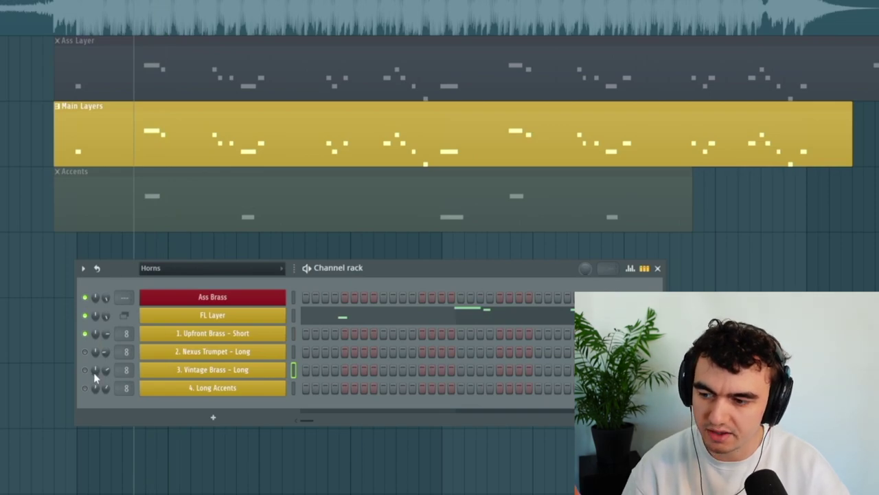
{"action": "left_click", "coordinate": [84, 369]}
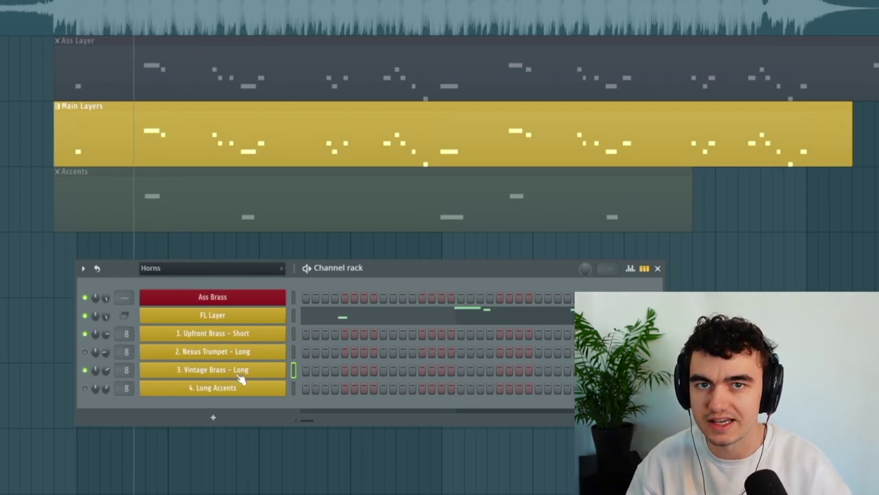
{"action": "key", "text": "space"}
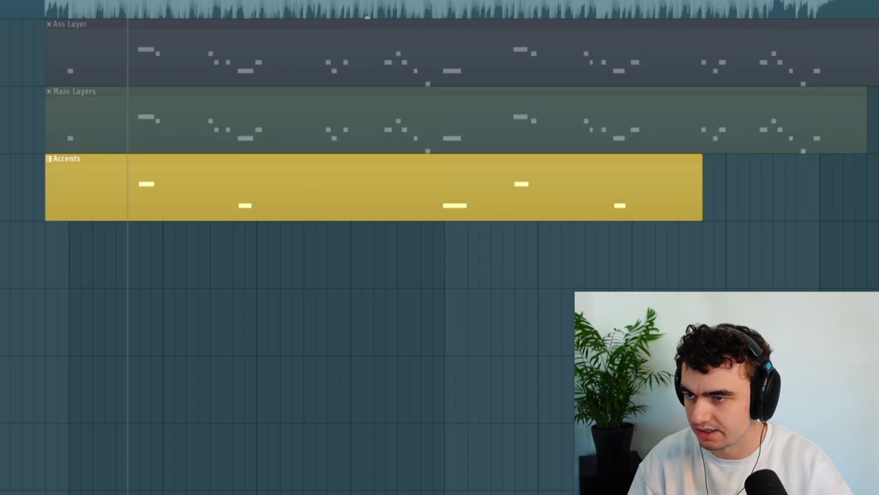
- Play the Accents pattern alone with the Main Layers clip muted
{"action": "key", "text": "space"}
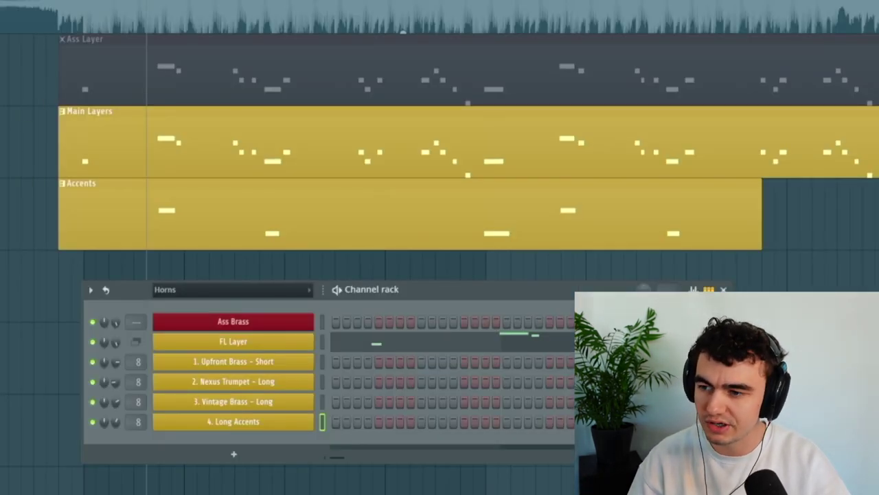
- Close the Channel rack and play Main Layers together with Accents, all four brass channels on
{"action": "key", "text": "F6"}
{"action": "key", "text": "space"}
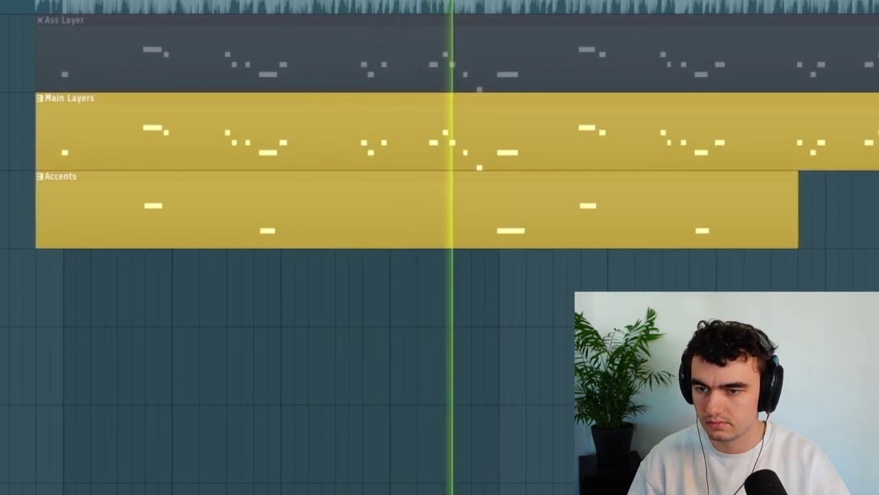
{"action": "key", "text": "space"}
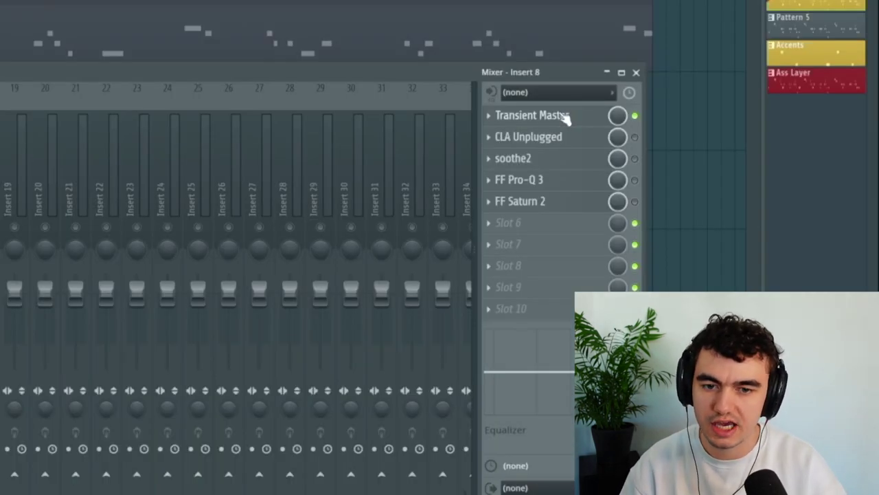
- Open the Transient Master effect on the brass Insert 8
{"action": "left_click", "coordinate": [563, 118]}
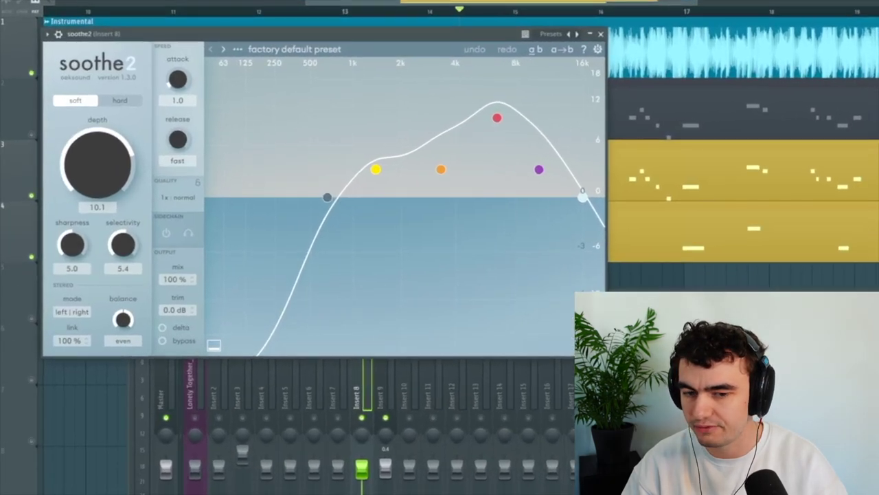
- Play the brass through soothe2, then through Pro-Q 3 and Saturn 2 on Insert 8
{"action": "key", "text": "space"}
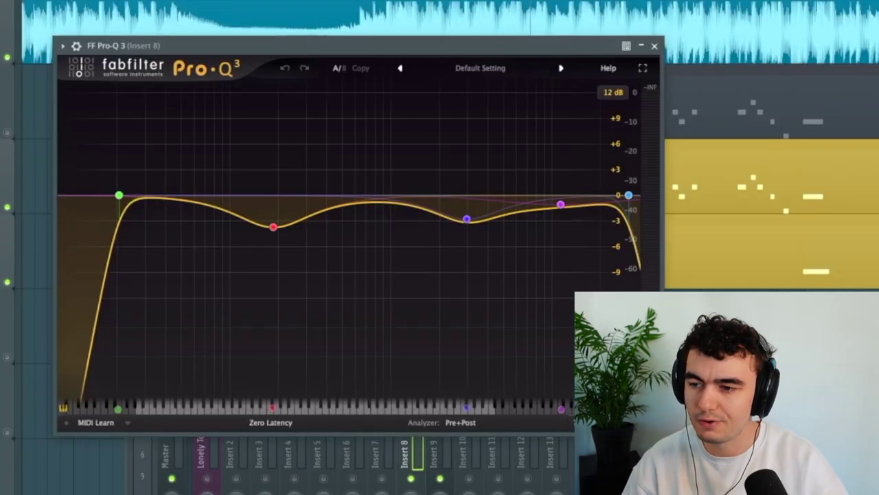
{"action": "left_click", "coordinate": [466, 218]}
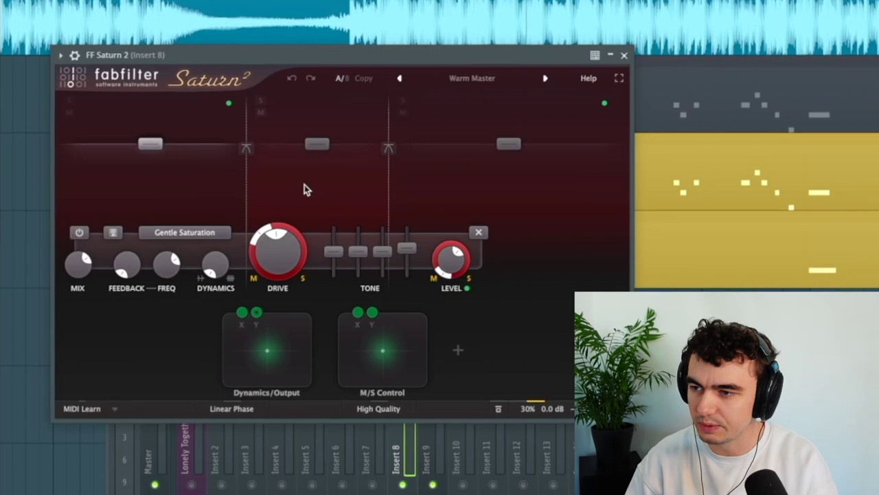
{"action": "key", "text": "space"}
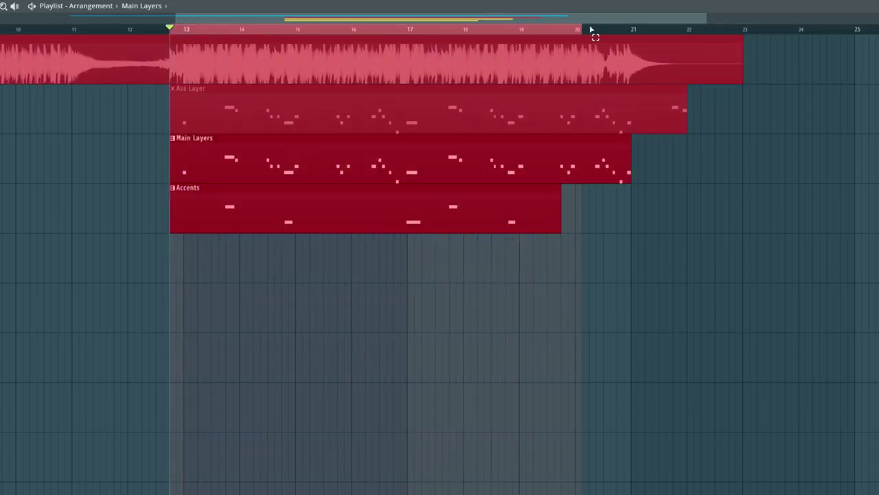
- Render the brass selection, extended to bar 22, to audio and make the rendered clip a unique sample
{"action": "left_click_drag", "start_coordinate": [592, 32], "coordinate": [681, 33]}
{"action": "key", "text": "F9"}
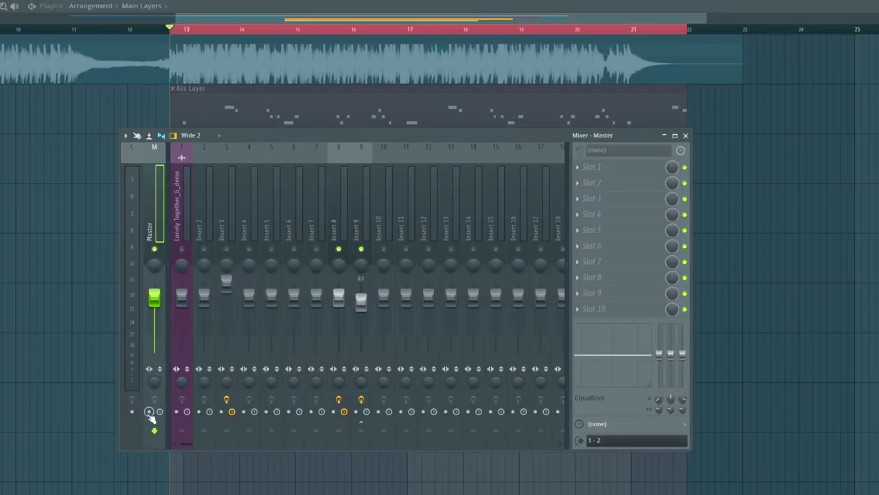
{"action": "key", "text": "ctrl+r"}
{"action": "left_click", "coordinate": [583, 355]}
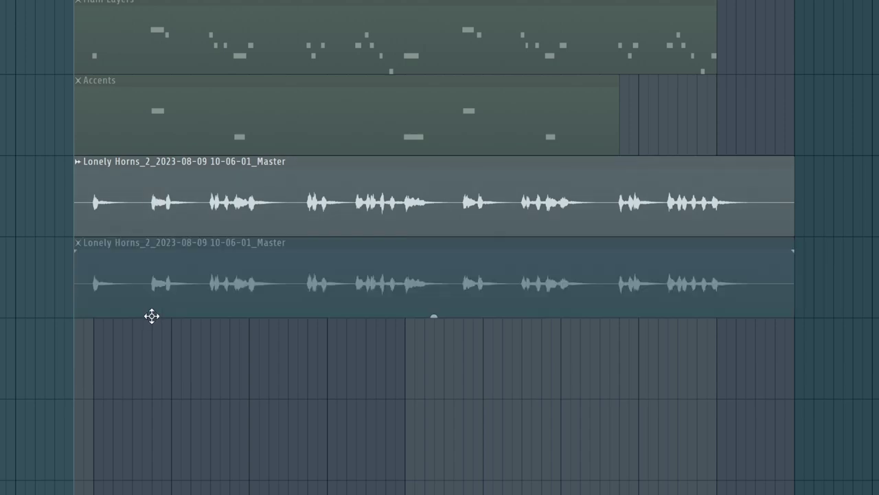
{"action": "right_click", "coordinate": [78, 252]}
{"action": "left_click", "coordinate": [316, 138]}
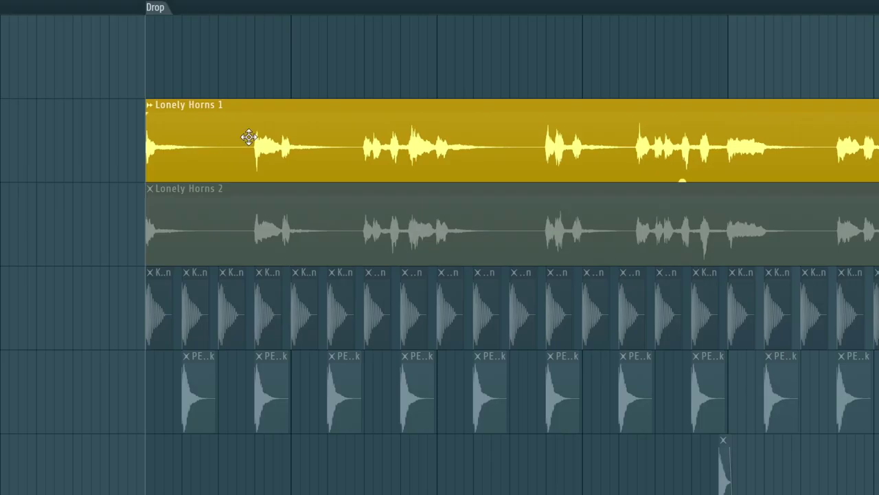
- Open the Lonely Horns 1 and then the Lonely Horns 2 clip settings for panning
{"action": "double_click", "coordinate": [245, 135]}
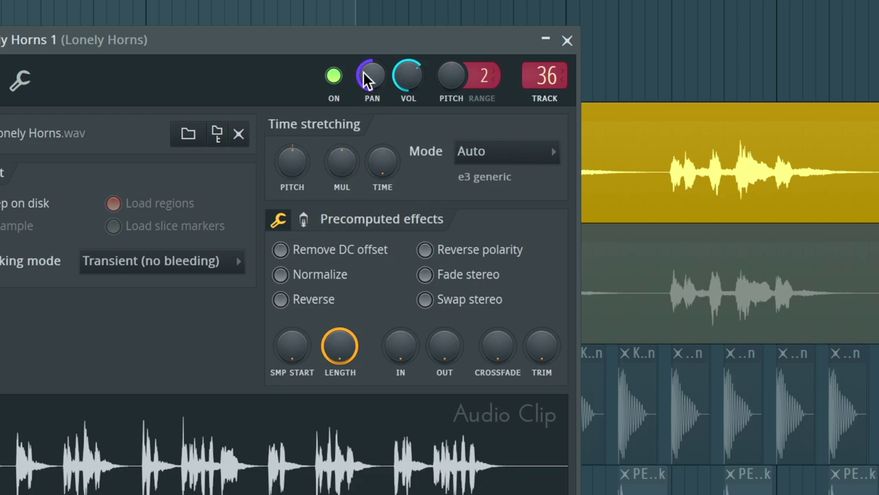
{"action": "double_click", "coordinate": [687, 282]}
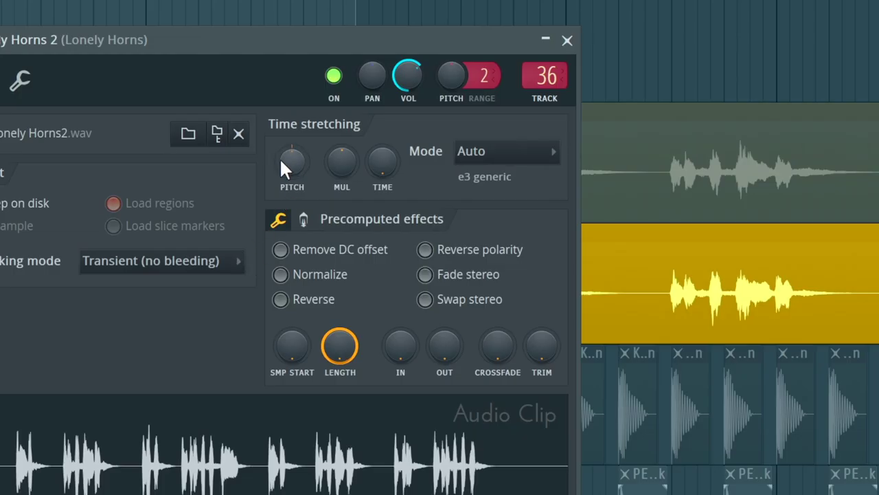